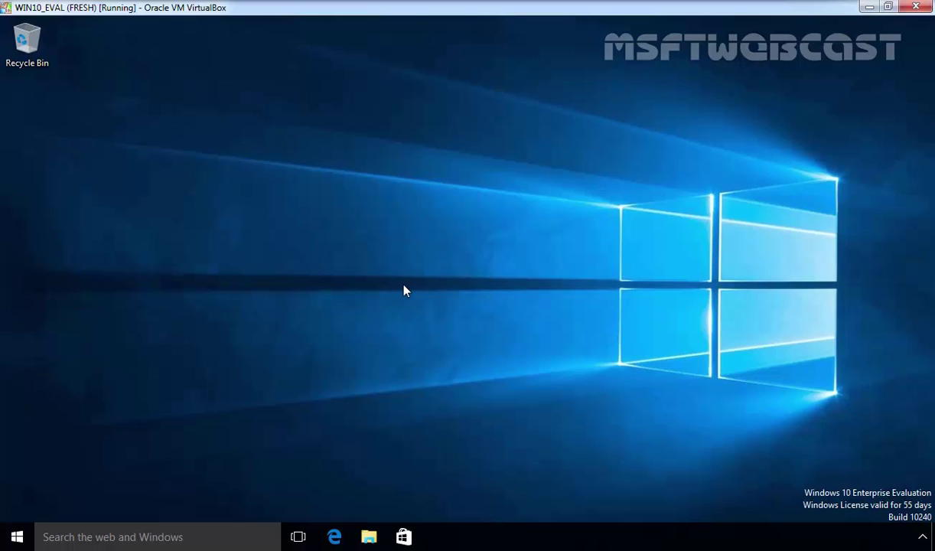
Launch diskmgmt.msc from the Run prompt and maximize the Disk Management window
key(super+r)
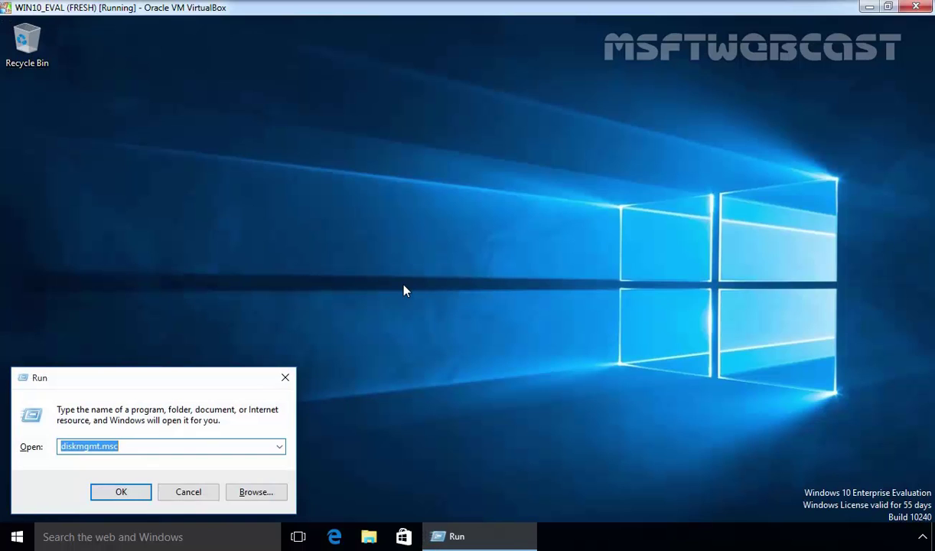
key(Return)
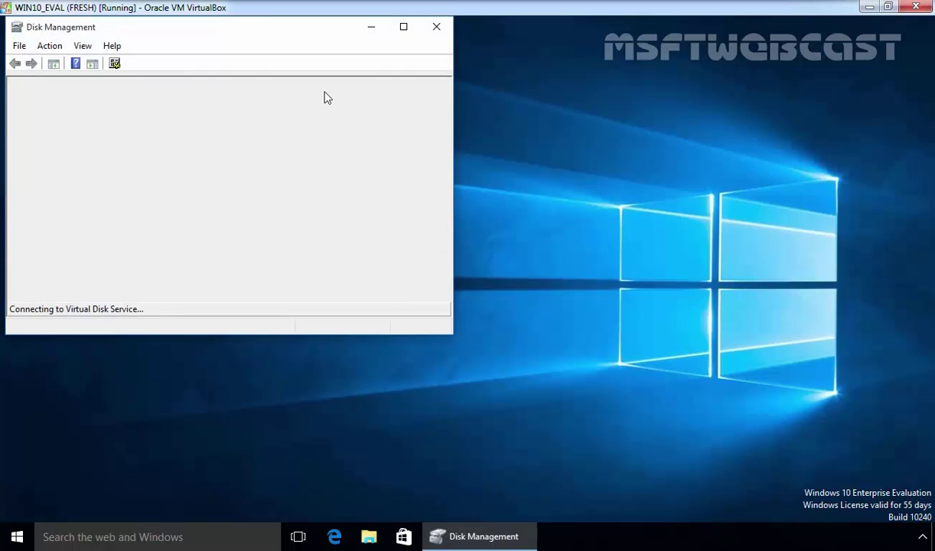
double_click(300, 30)
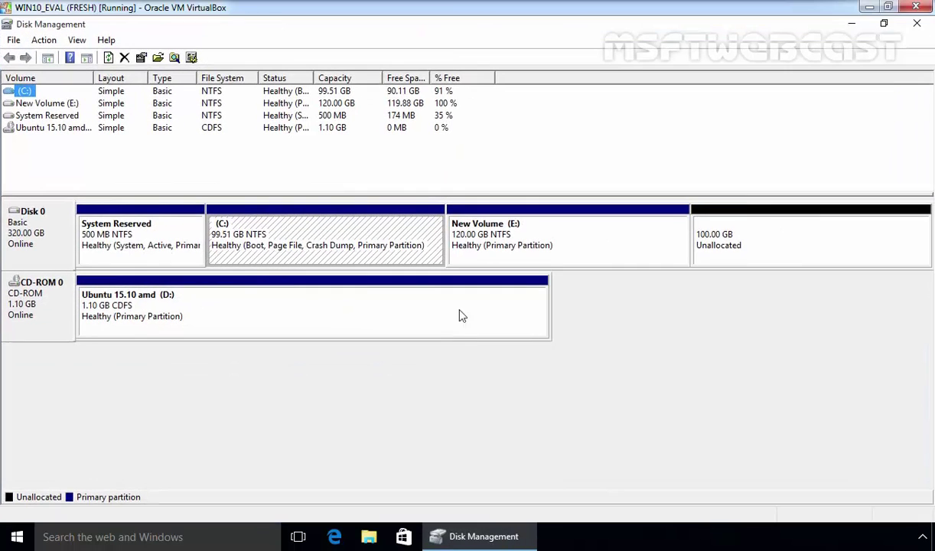
Inspect the System Reserved, (C:), New Volume (E:) partitions and the 100 GB unallocated space
click(196, 251)
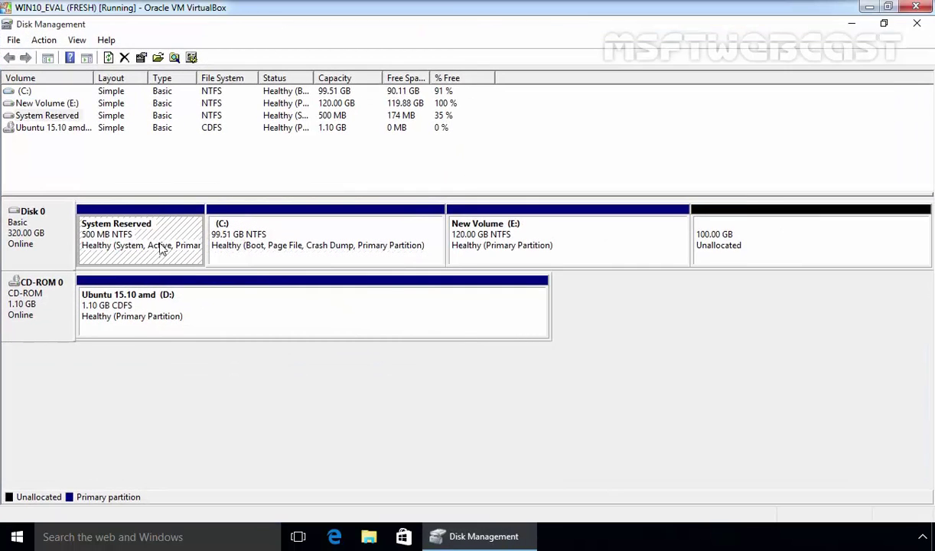
click(306, 242)
click(612, 243)
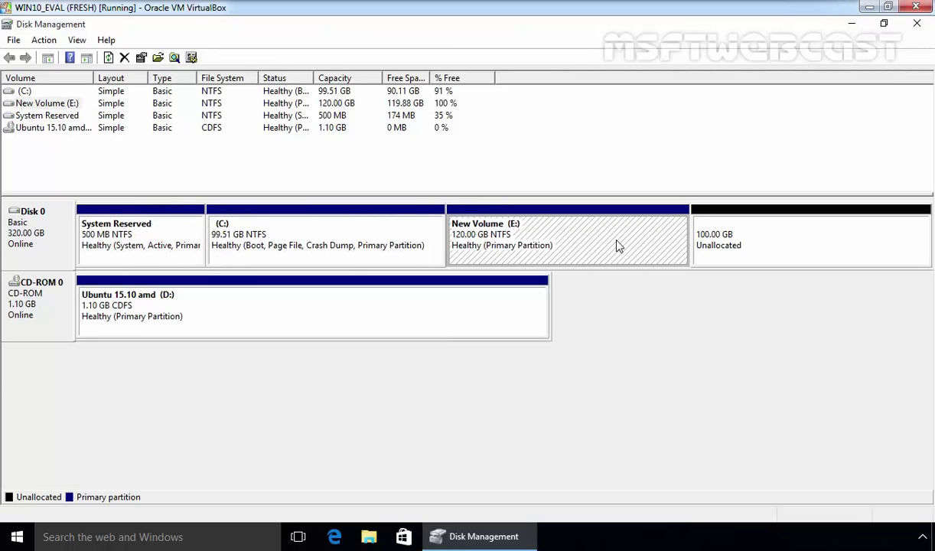
click(314, 239)
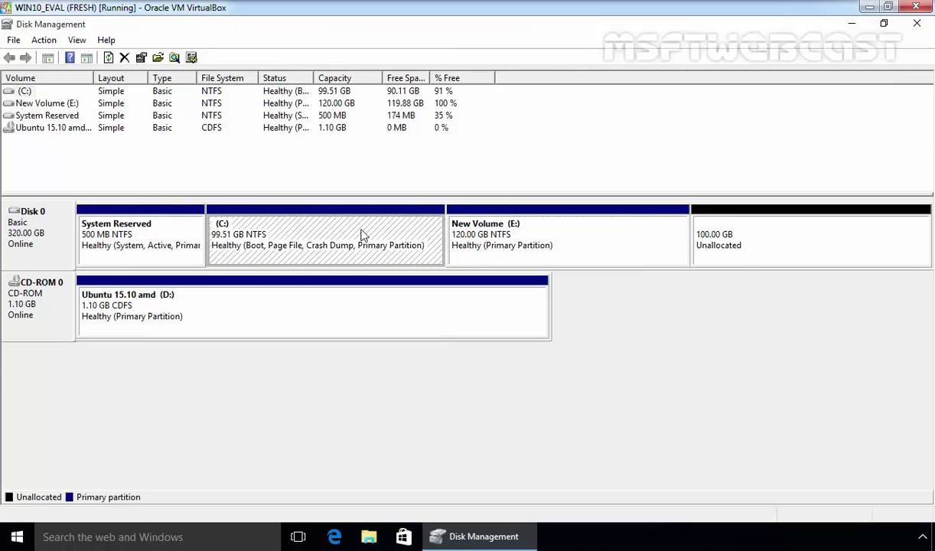
click(740, 259)
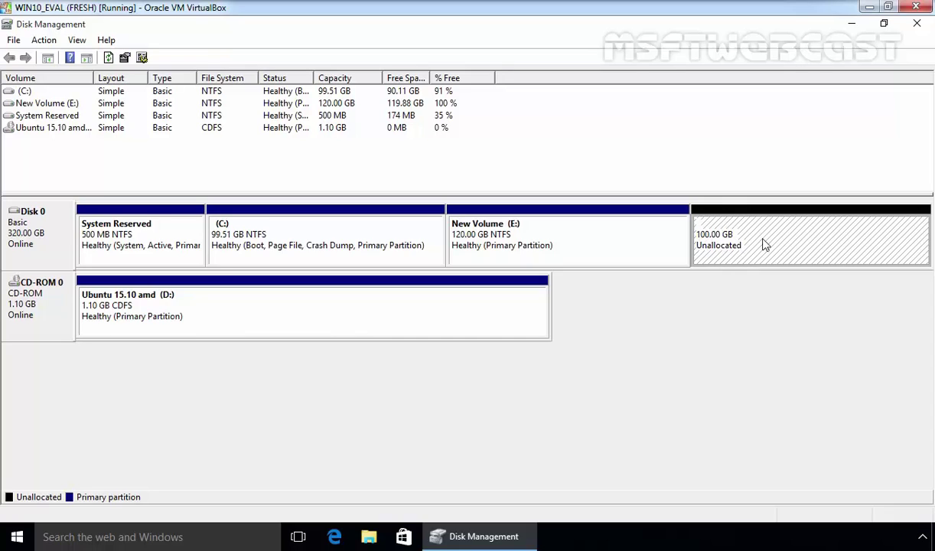
Close Disk Management, check the Ubuntu 15.10 CD Drive (D:) under This PC, then close Explorer
click(917, 23)
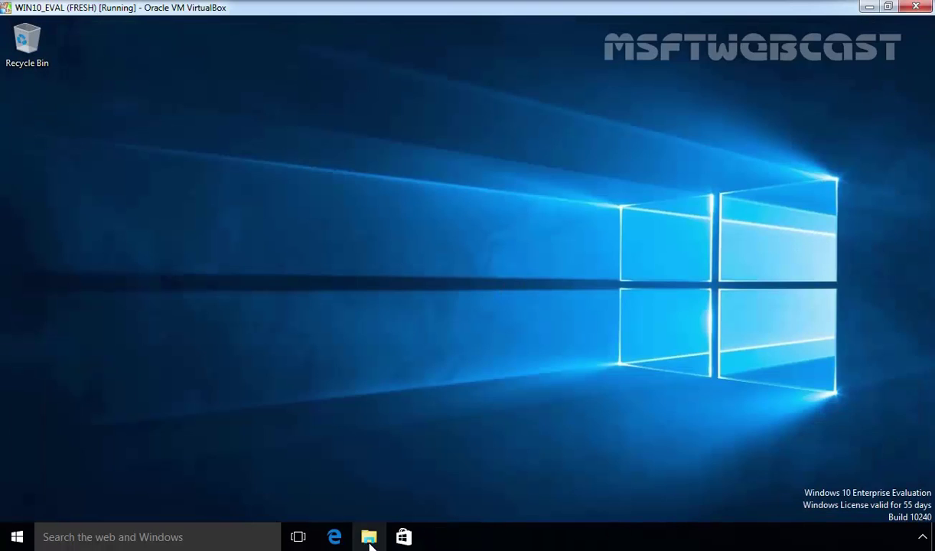
key(super+e)
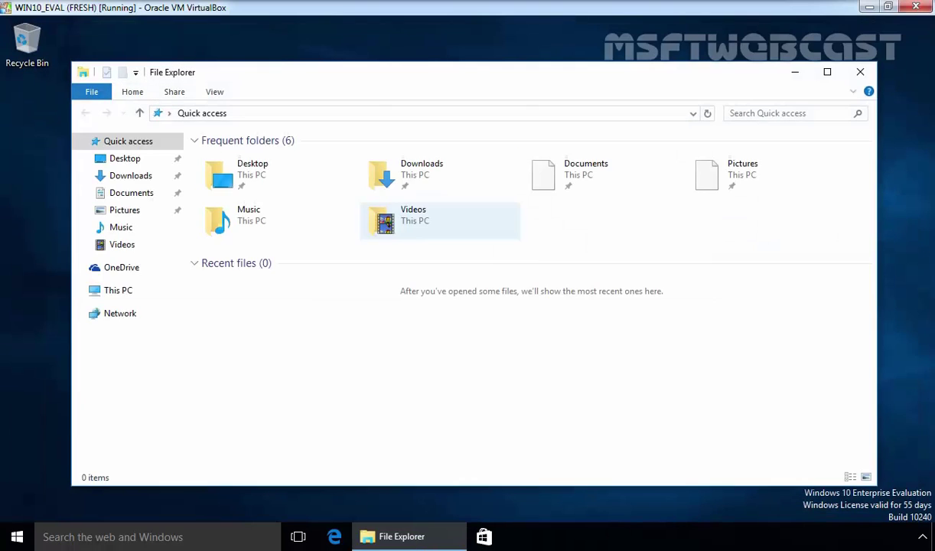
click(118, 292)
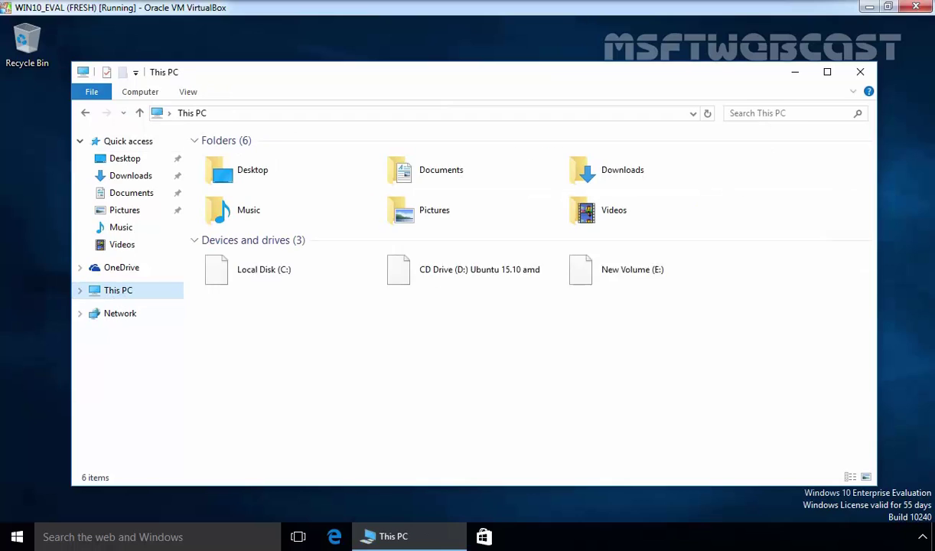
click(486, 279)
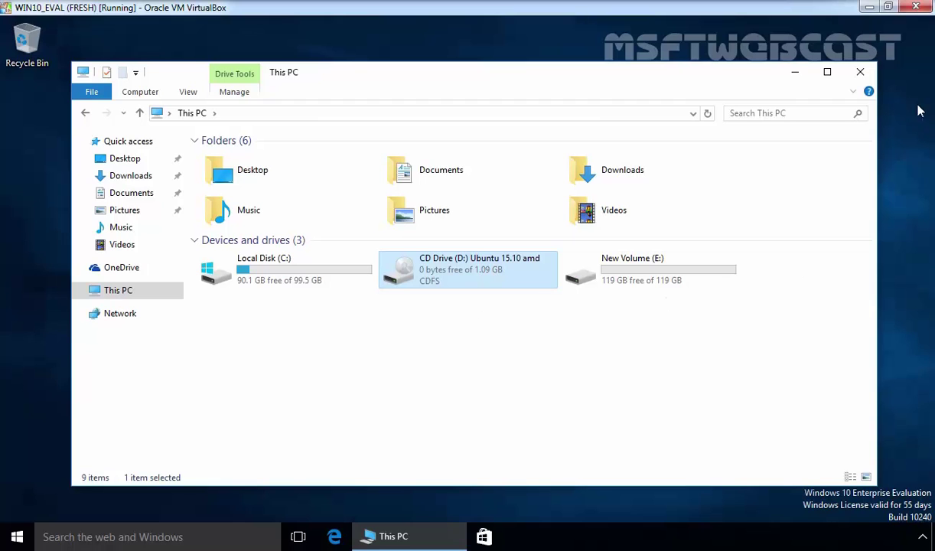
click(861, 73)
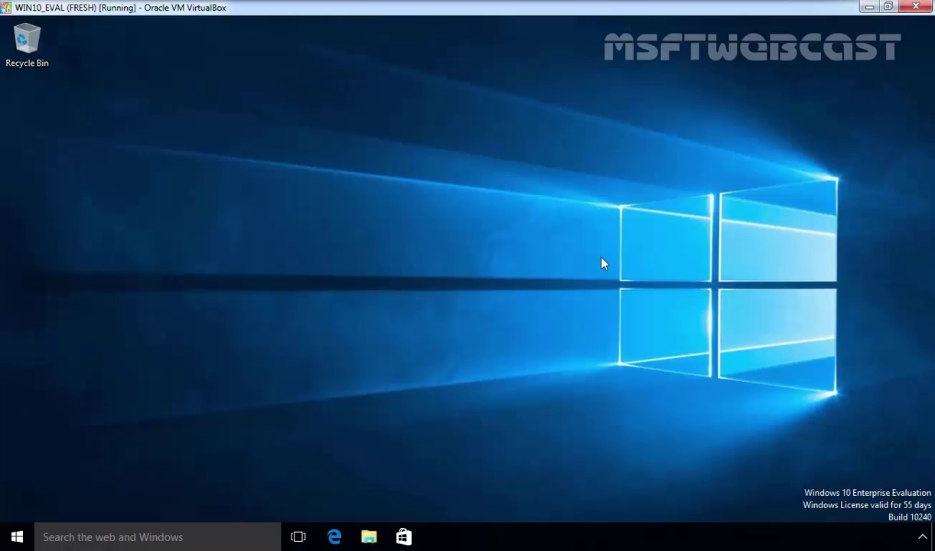
Restart Windows via Alt+F4's Shut Down dialog so the VM boots the Ubuntu disc
key(alt+F4)
key(Down)
key(Return)
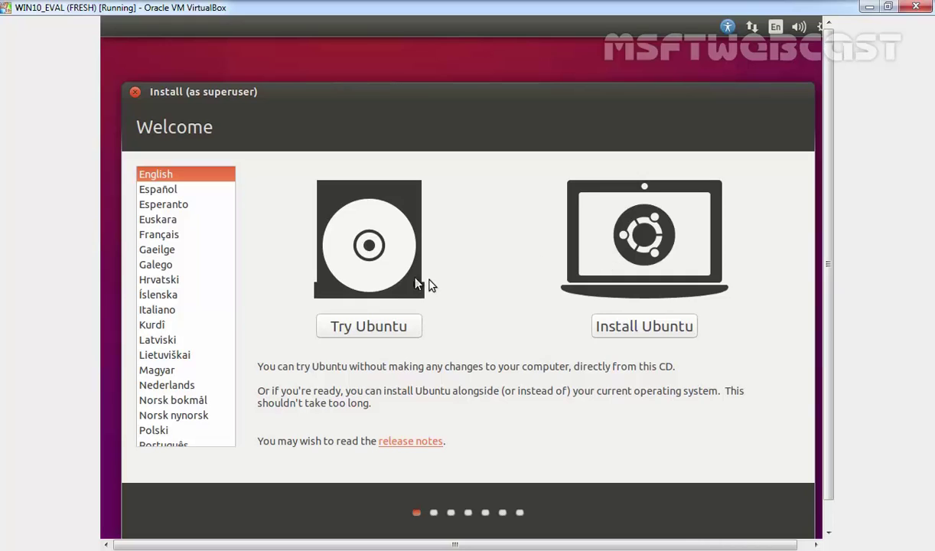
Choose Try Ubuntu to start the live session without installing
click(376, 328)
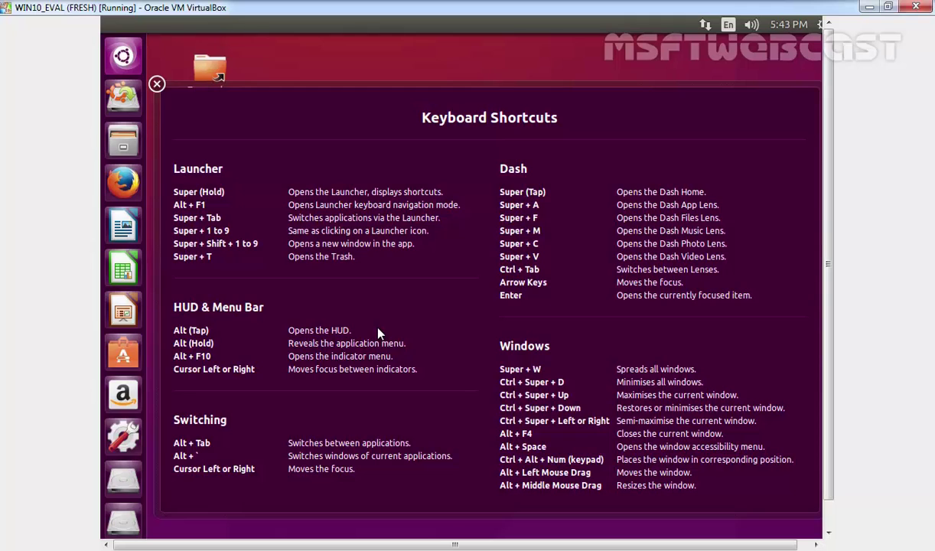
Dismiss the shortcuts overlay, launch Install Ubuntu 15.10 and continue with English
click(156, 84)
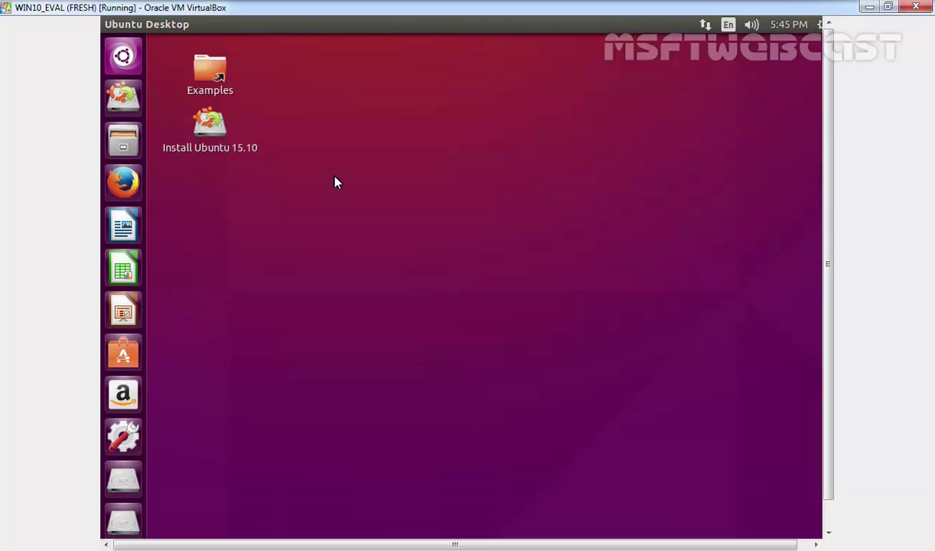
double_click(215, 139)
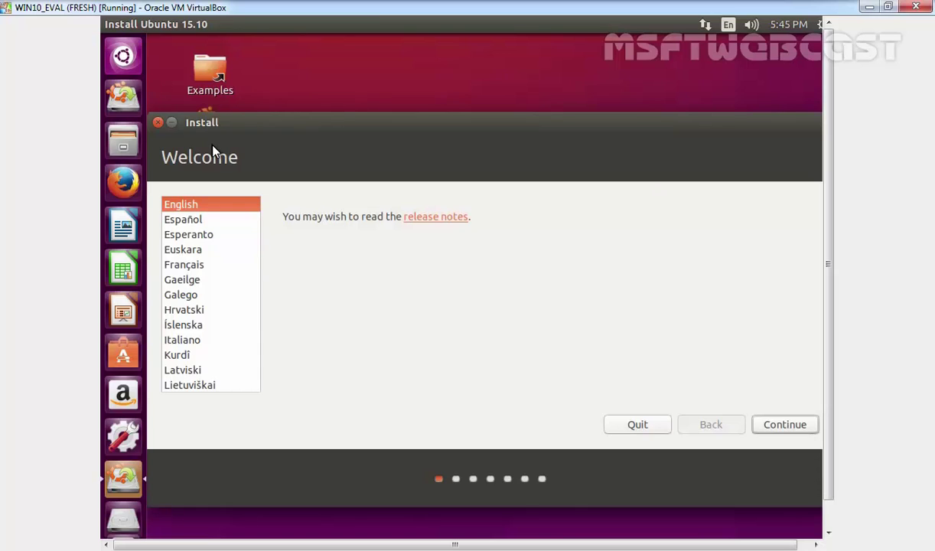
click(775, 433)
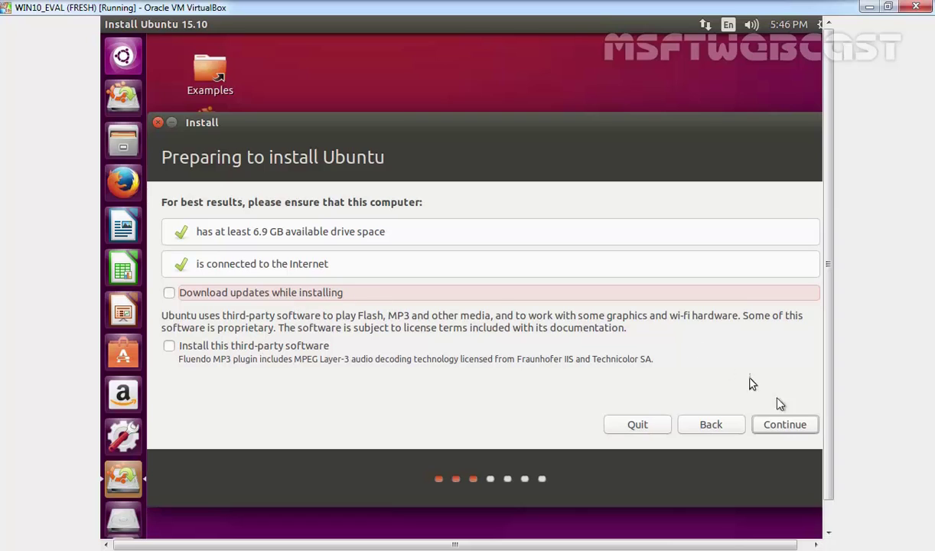
Pass the preparation checks and choose the Something else installation type
click(798, 427)
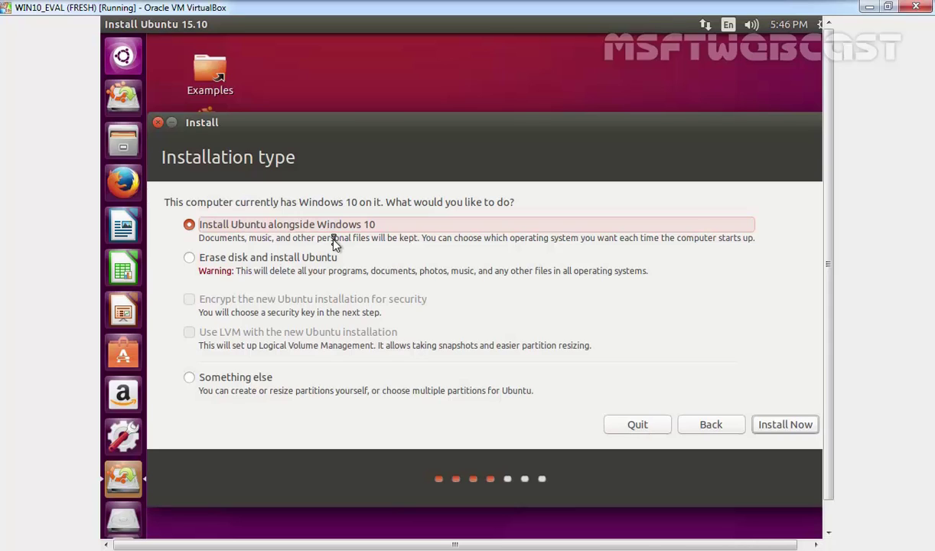
click(239, 381)
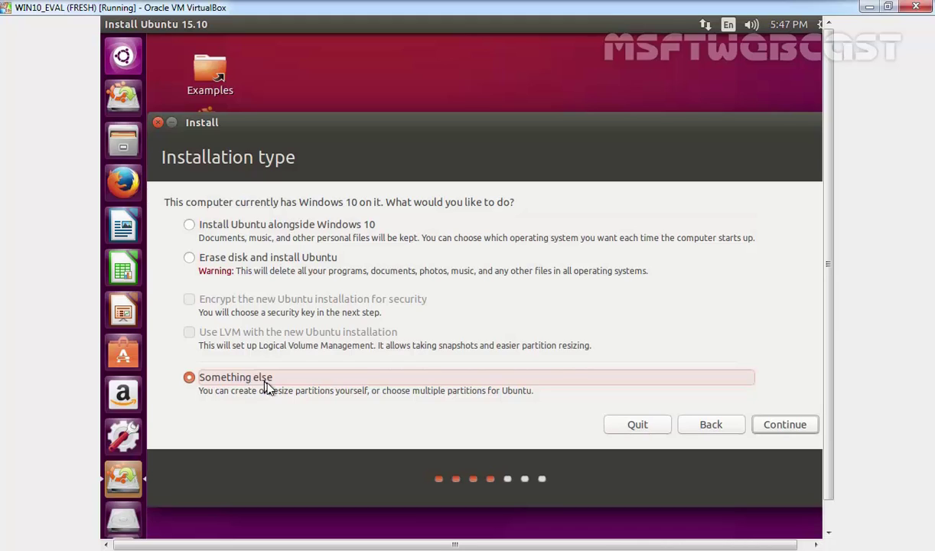
click(795, 427)
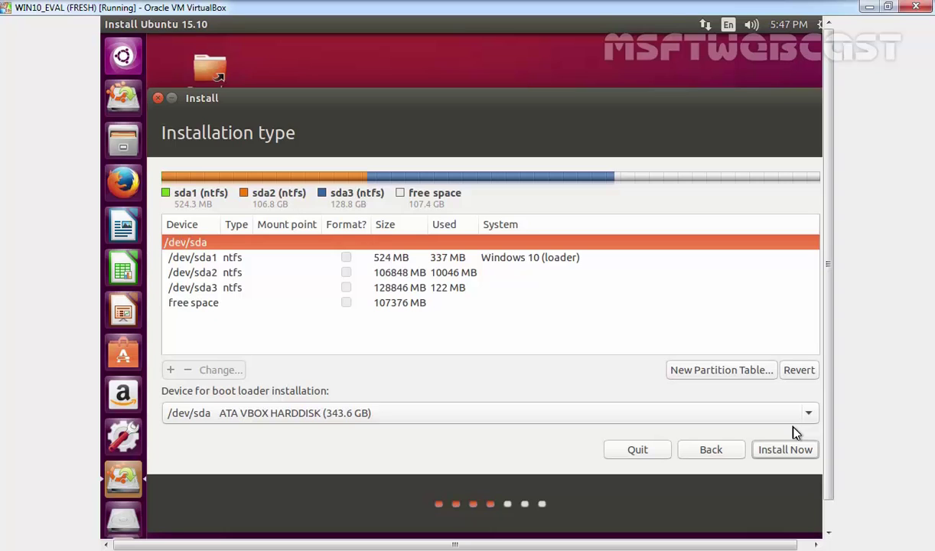
Create a 25000 MB ext4 partition /dev/sda5 from free space, mounted at /
click(390, 301)
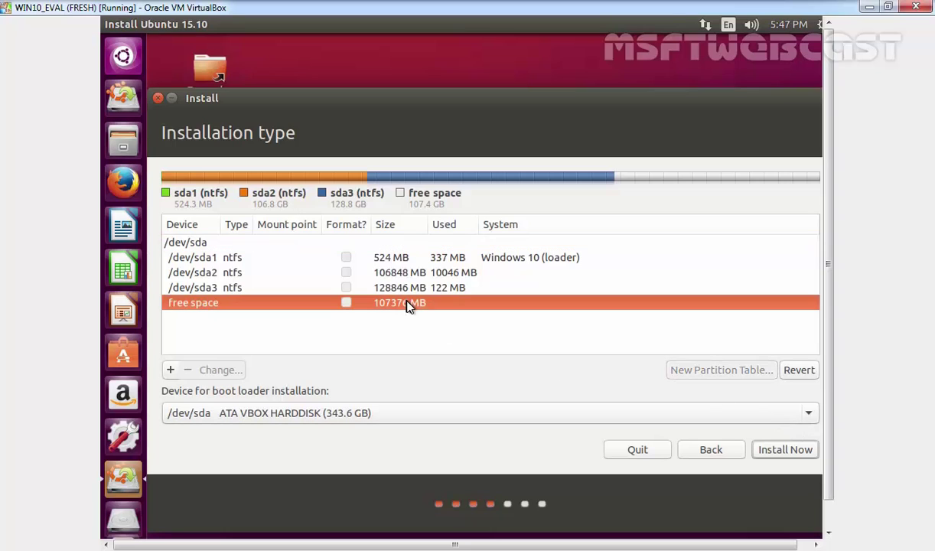
click(170, 371)
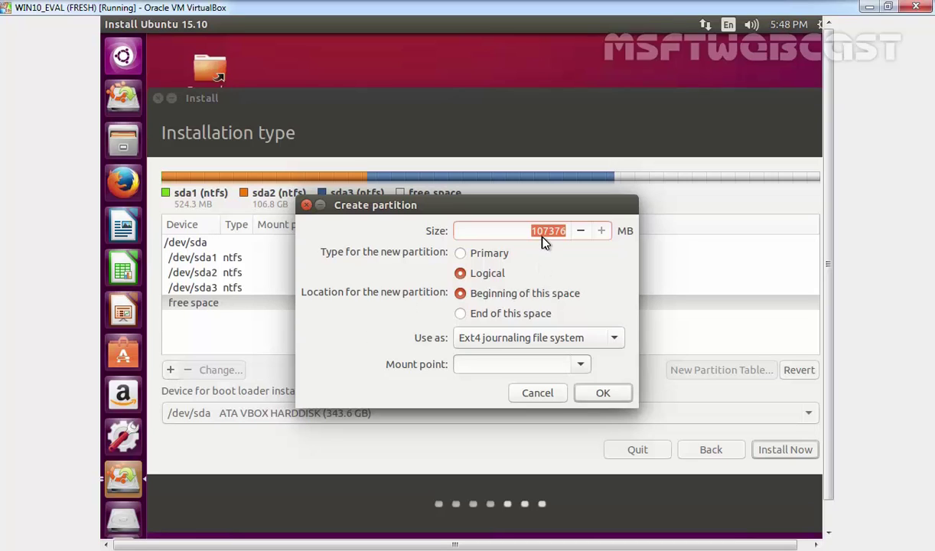
text(25000)
click(580, 365)
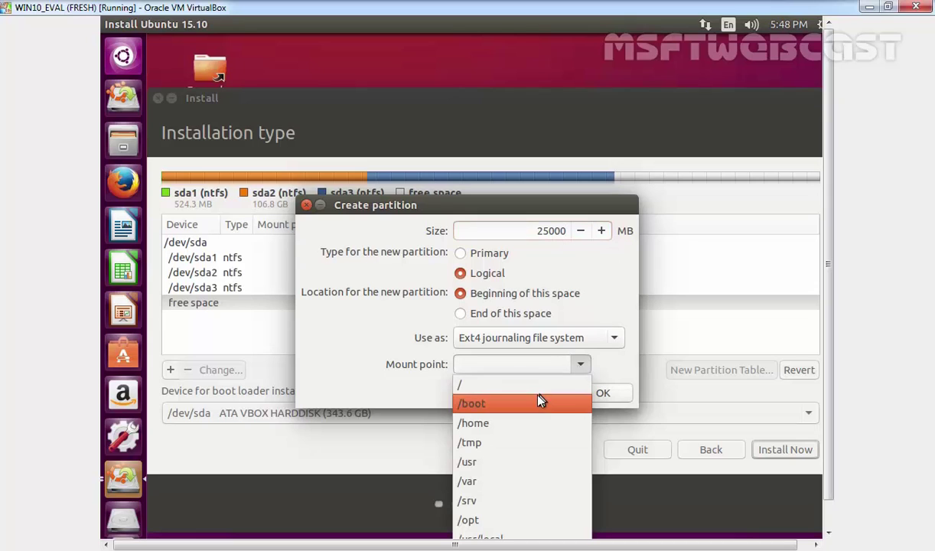
click(533, 387)
click(603, 394)
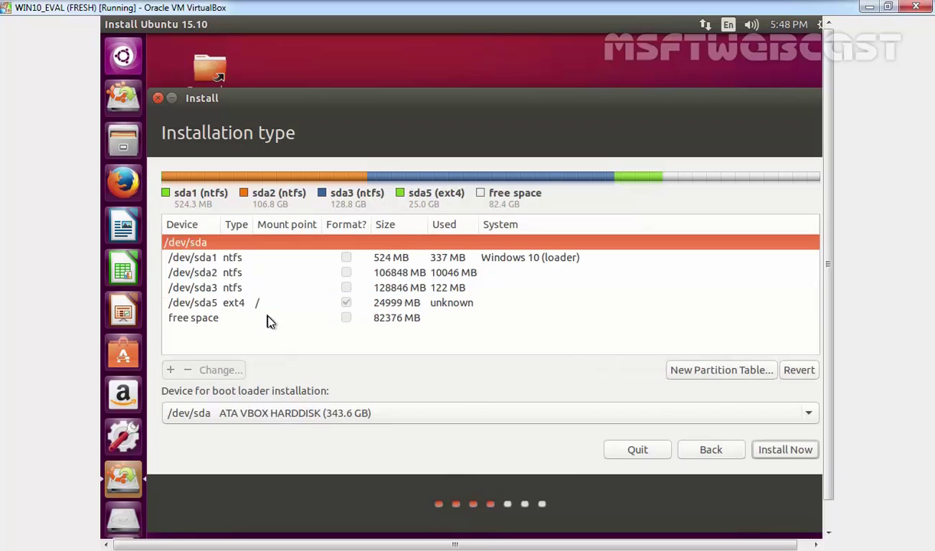
click(217, 306)
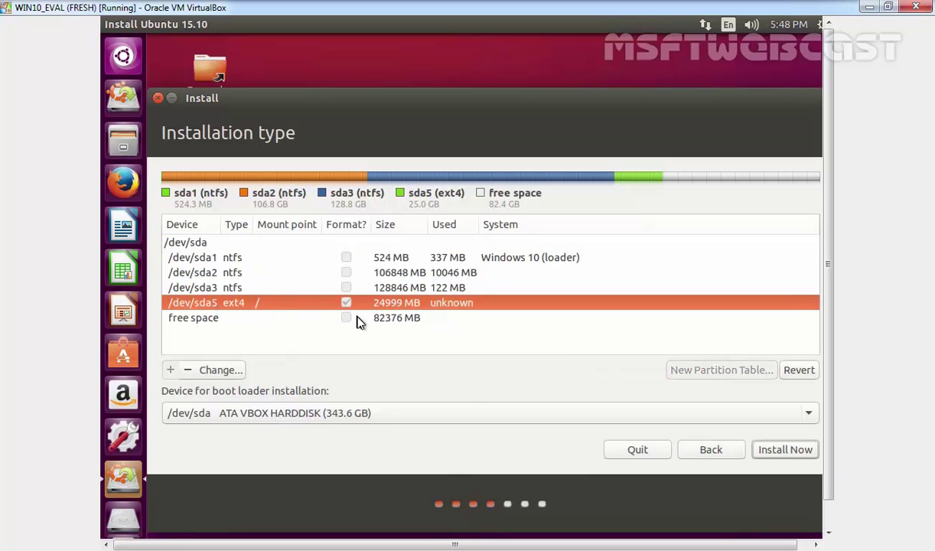
Create a 25000 MB logical ext4 partition from the remaining free space, mounted at /home
click(205, 320)
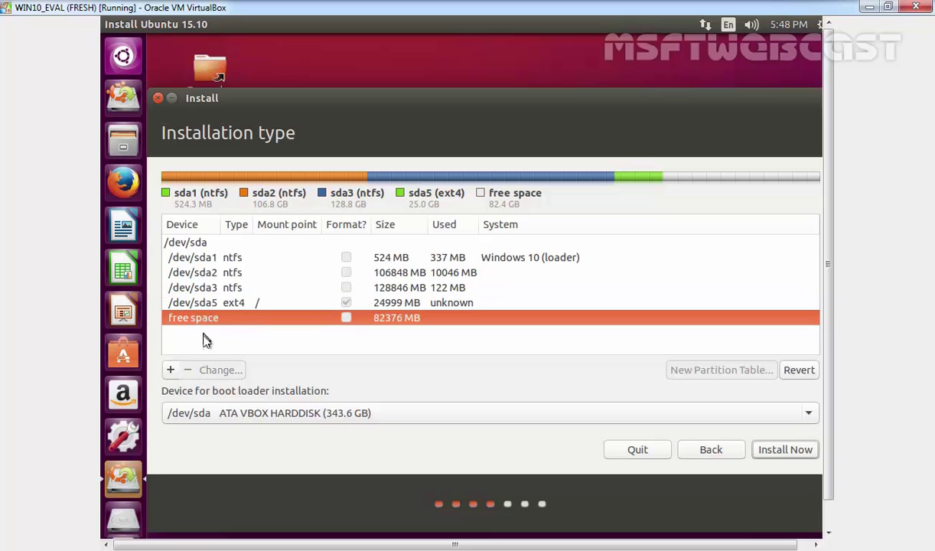
click(171, 371)
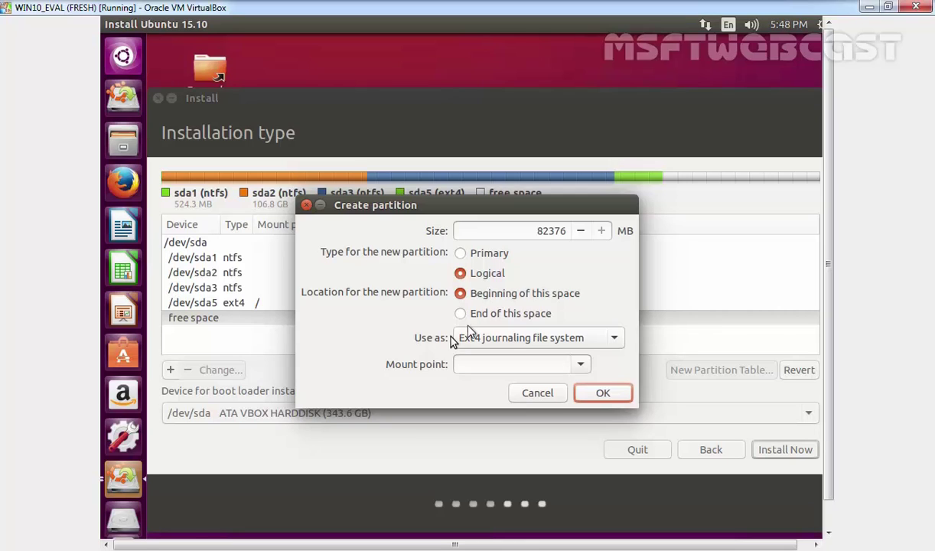
drag(532, 224, 597, 234)
text(25000)
click(585, 370)
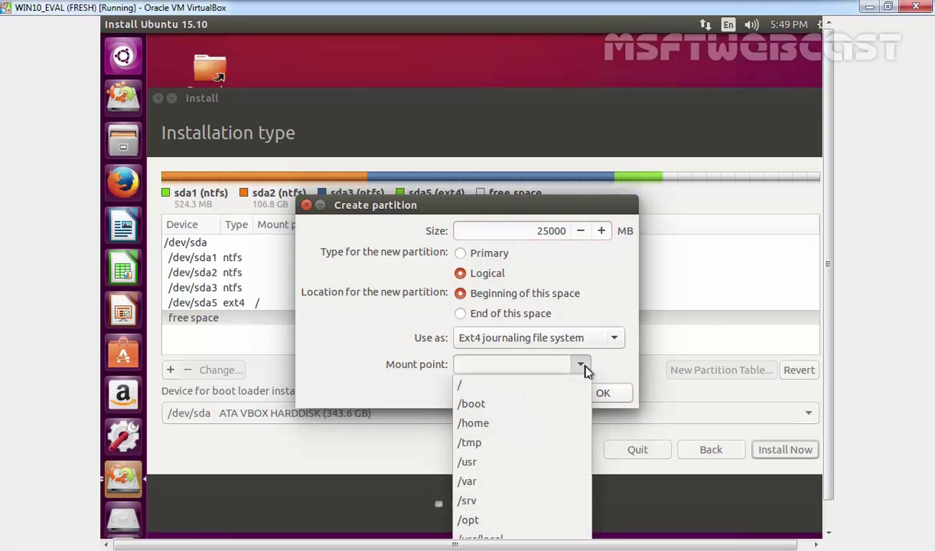
click(478, 421)
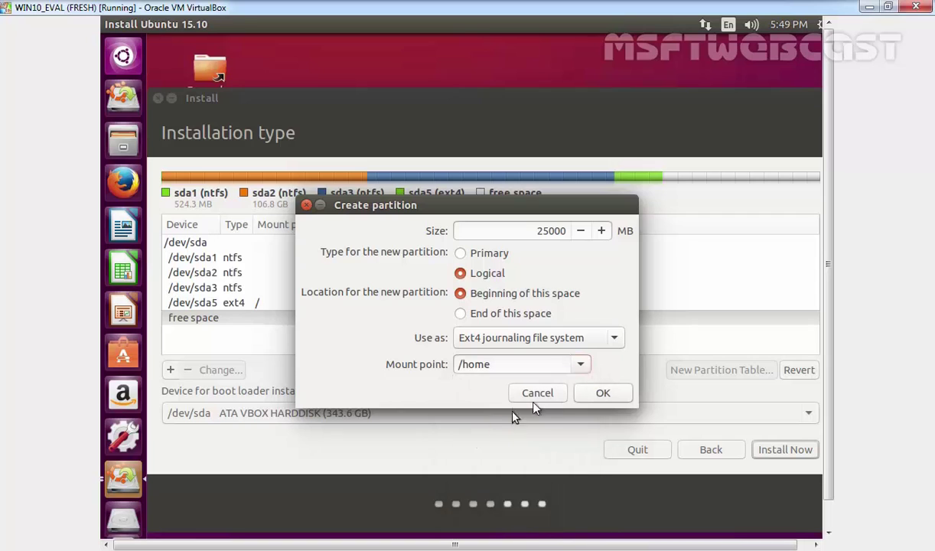
click(610, 396)
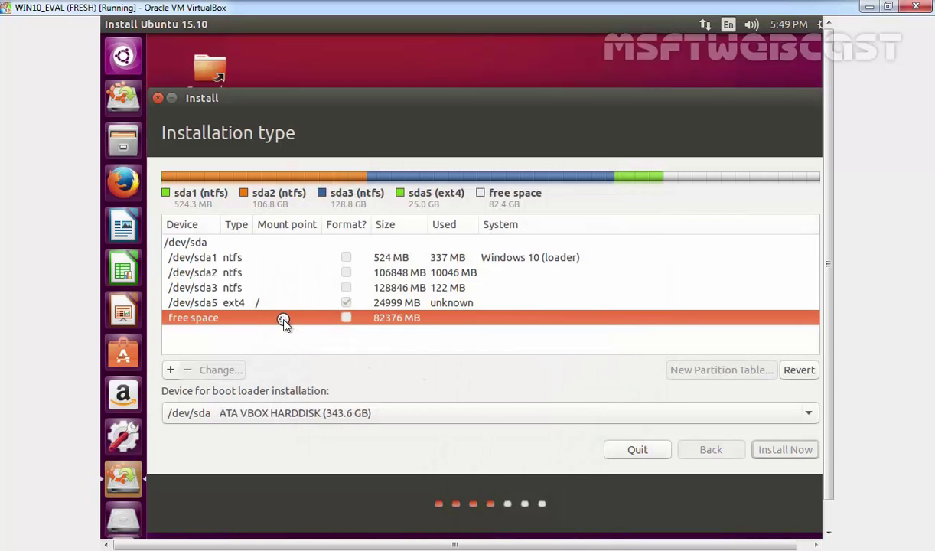
Create a 4096 MB swap area partition from the remaining free space
click(215, 333)
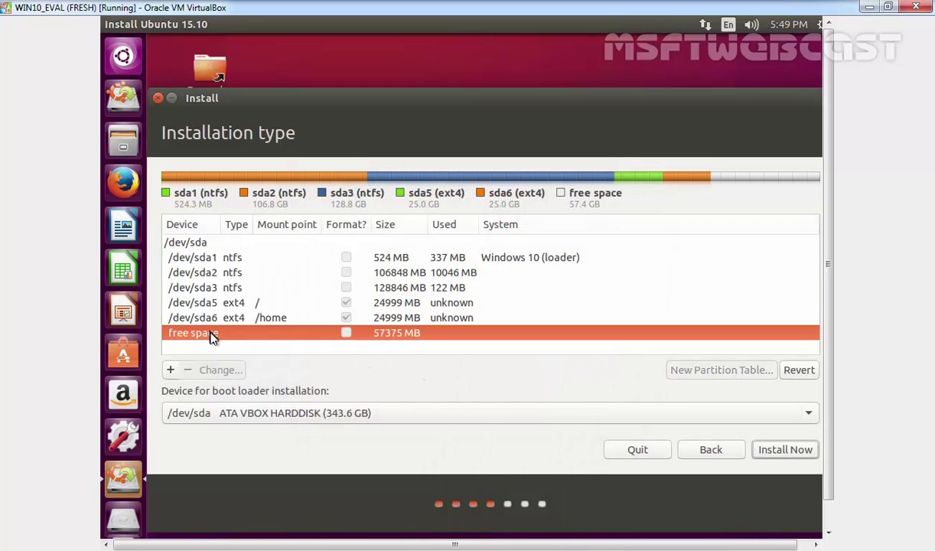
click(170, 370)
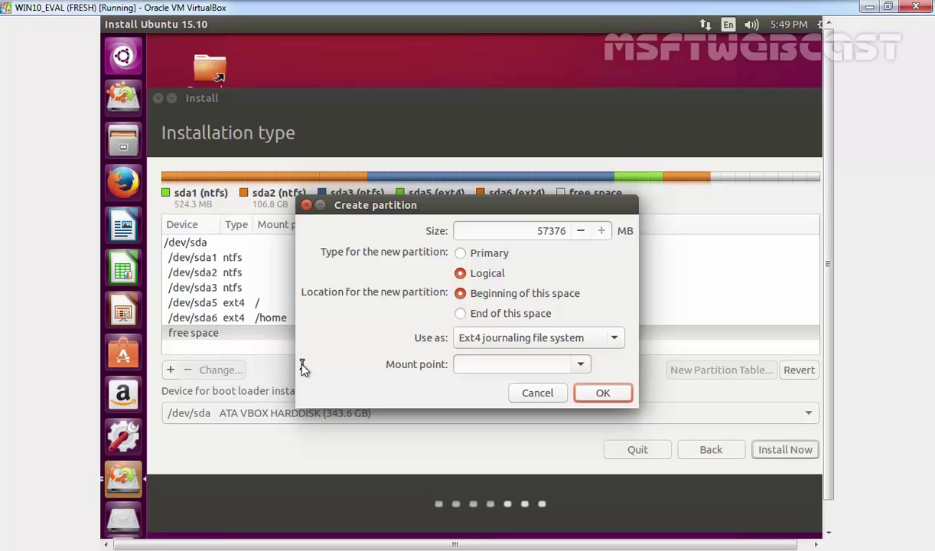
double_click(539, 230)
text(4096)
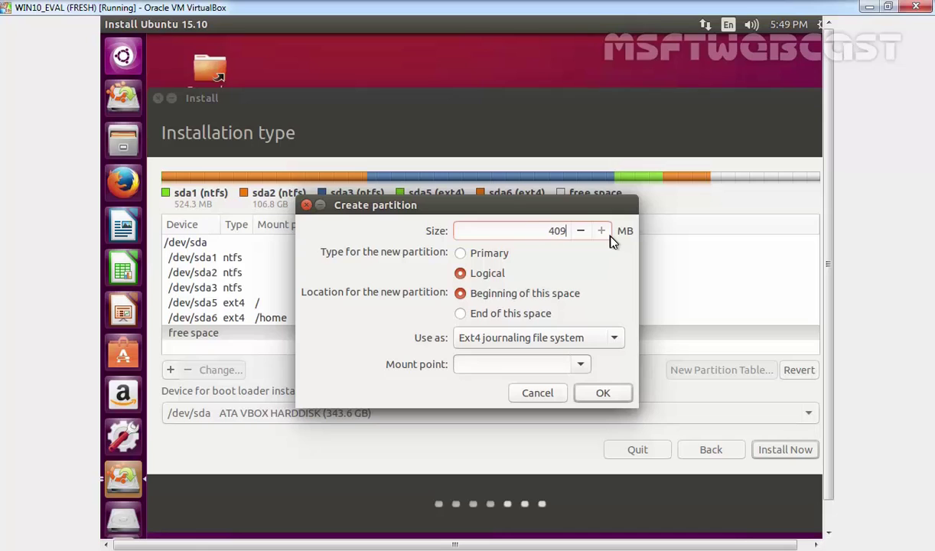
click(579, 343)
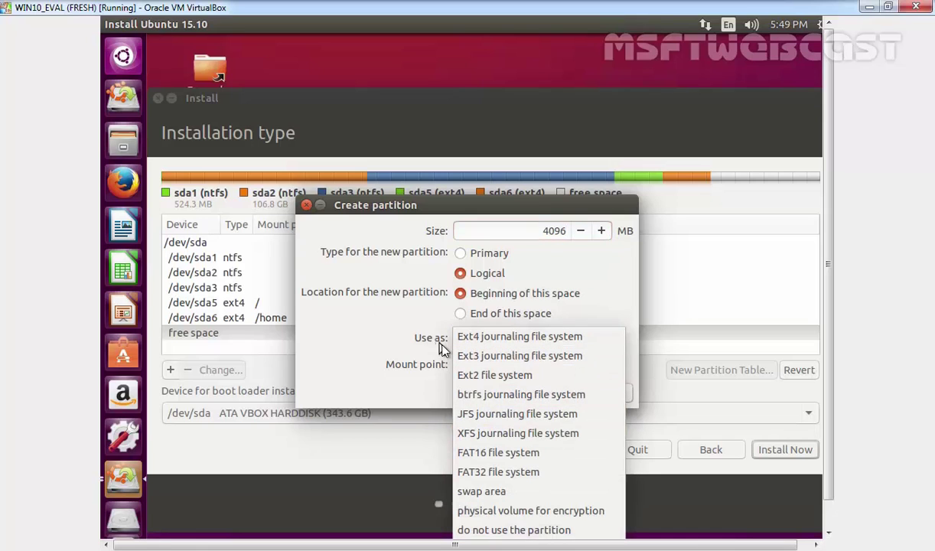
click(463, 492)
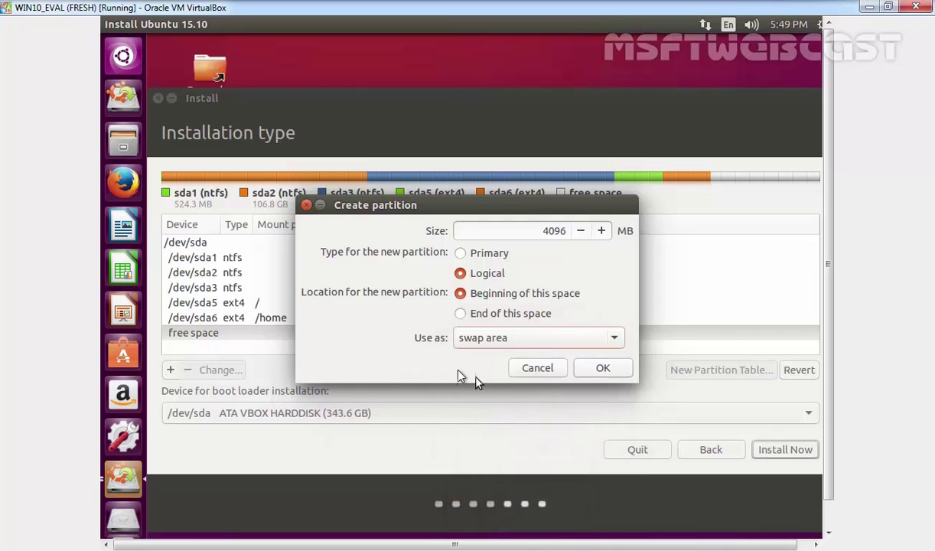
click(602, 368)
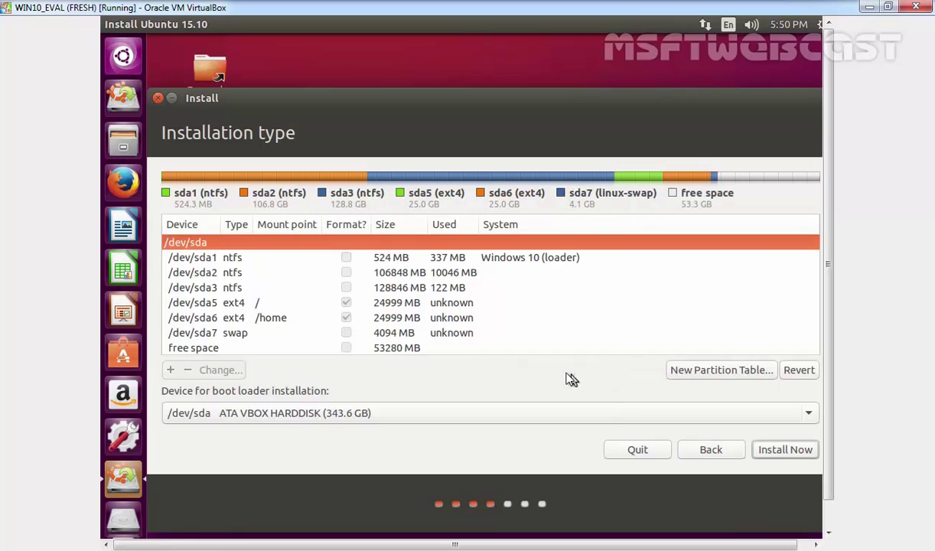
Start Install Now with the custom layout and confirm writing partition changes to disk
click(403, 349)
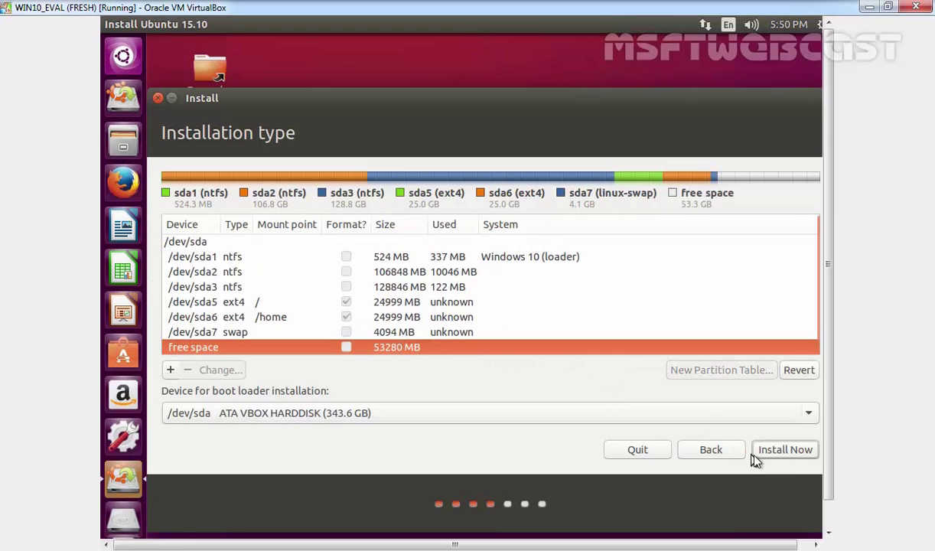
click(775, 456)
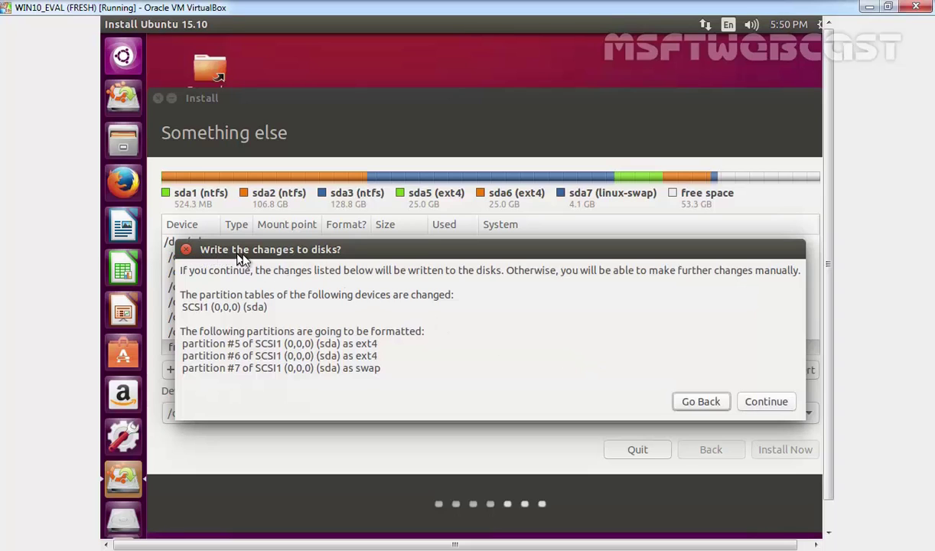
click(769, 404)
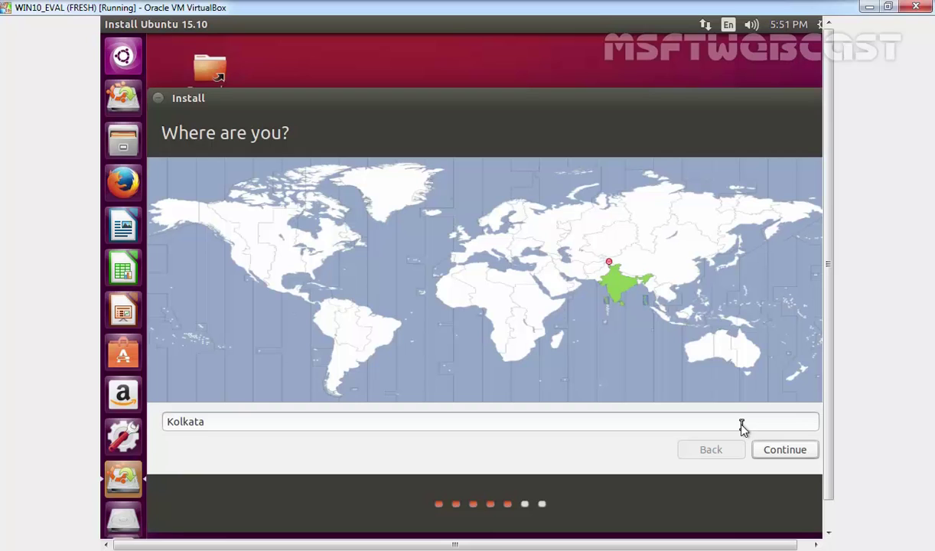
Accept Kolkata location and English (US) keyboard, then submit the user account details
click(788, 454)
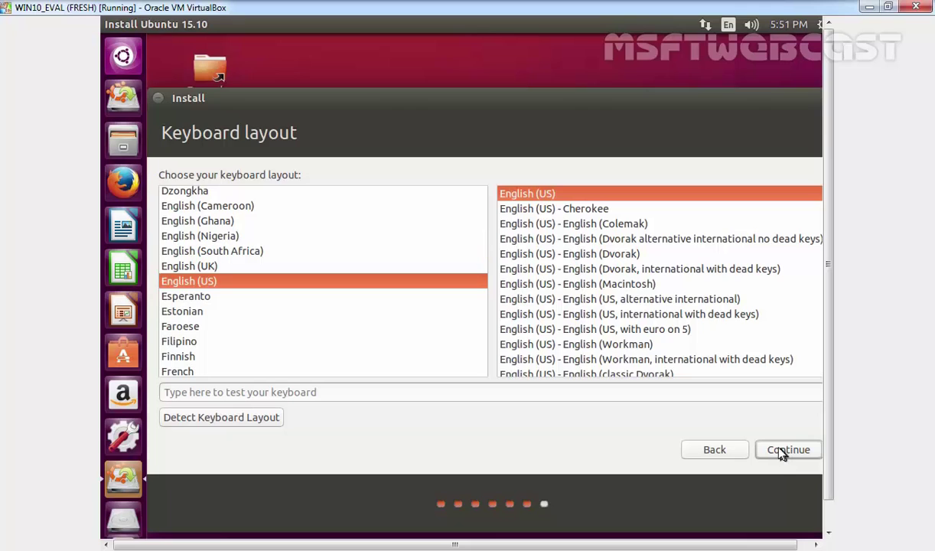
click(778, 453)
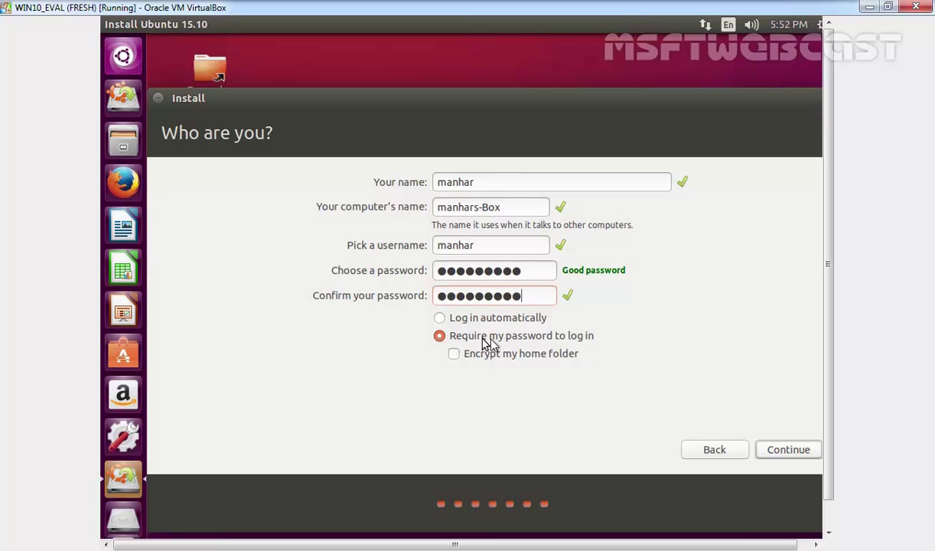
click(788, 452)
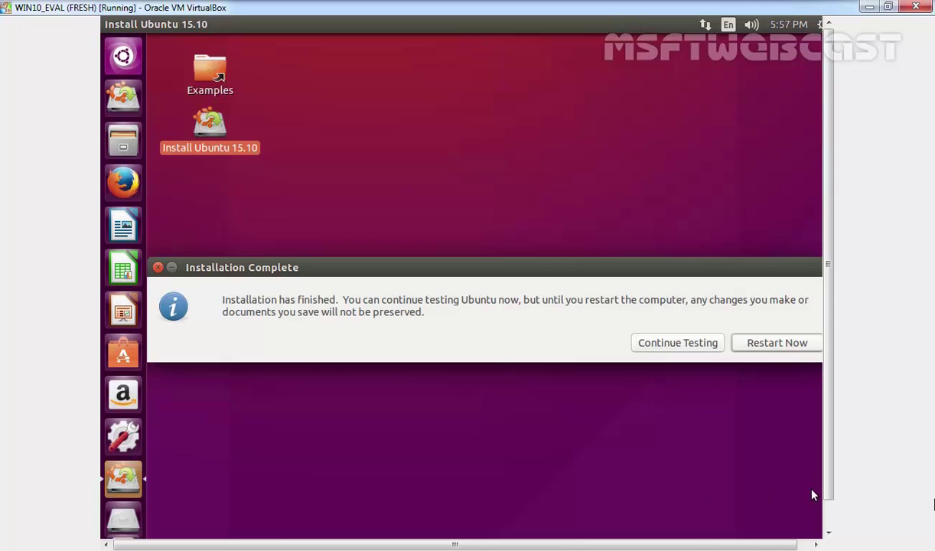
Restart the VM once the Ubuntu installation reports it is complete
click(768, 344)
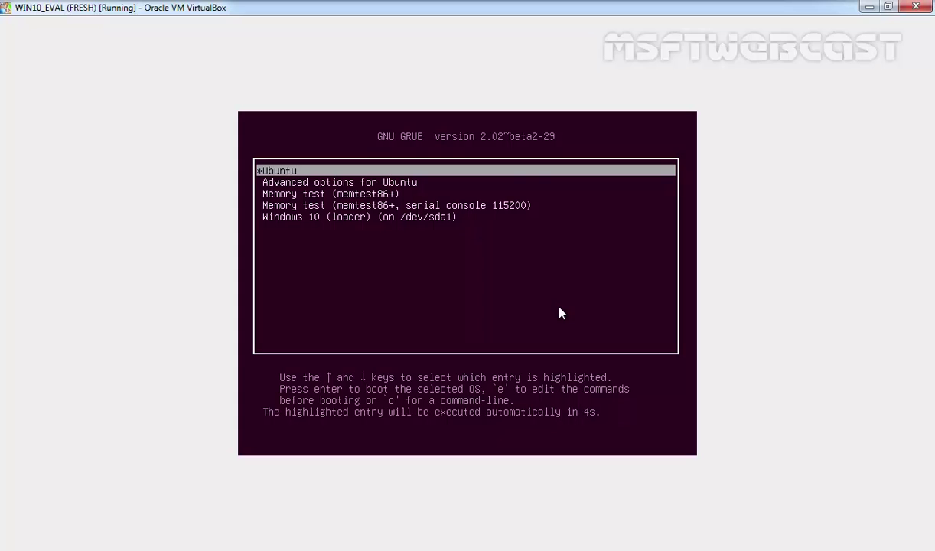
Browse the GRUB entries down to Windows 10 and back, then boot Ubuntu
key(Down)
key(Up)
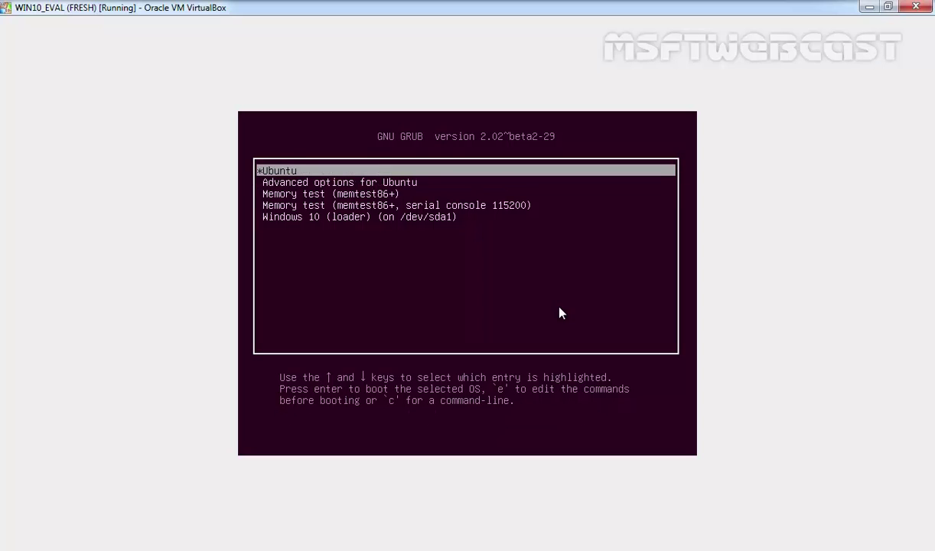
key(Down)
key(Down)
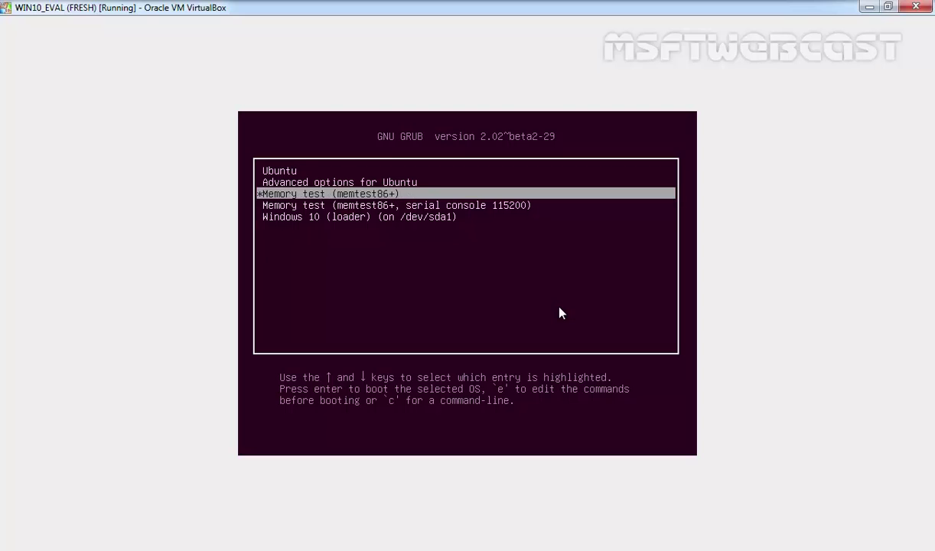
key(Down)
key(Down)
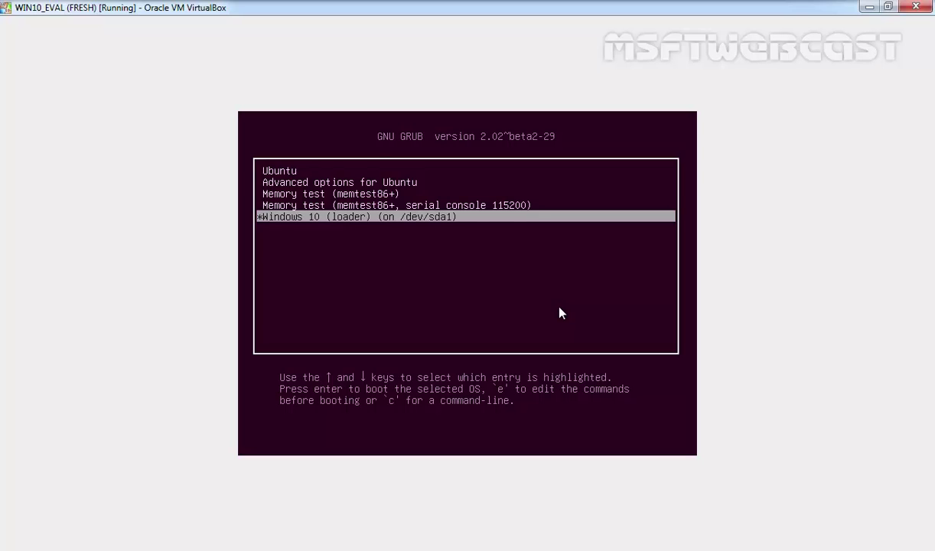
key(Up)
key(Up)
key(Up)
key(Up)
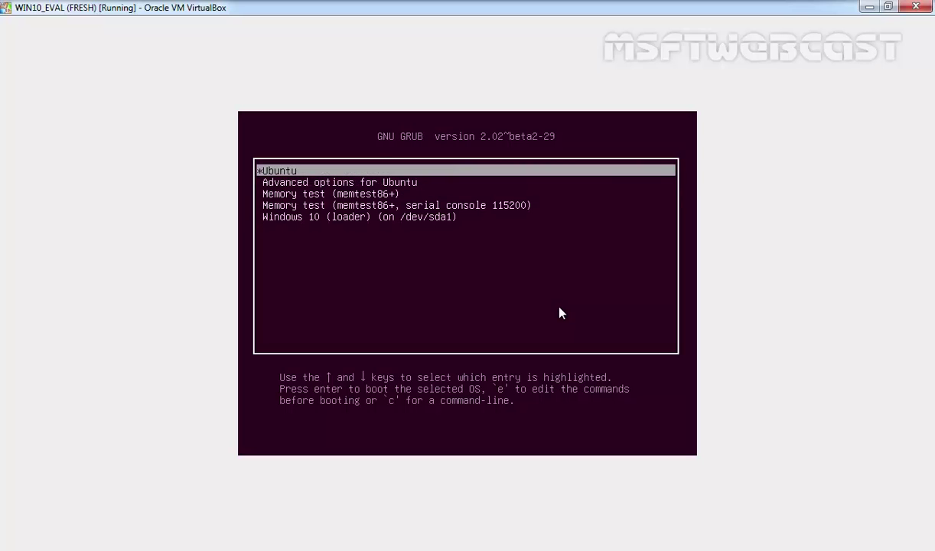
key(Return)
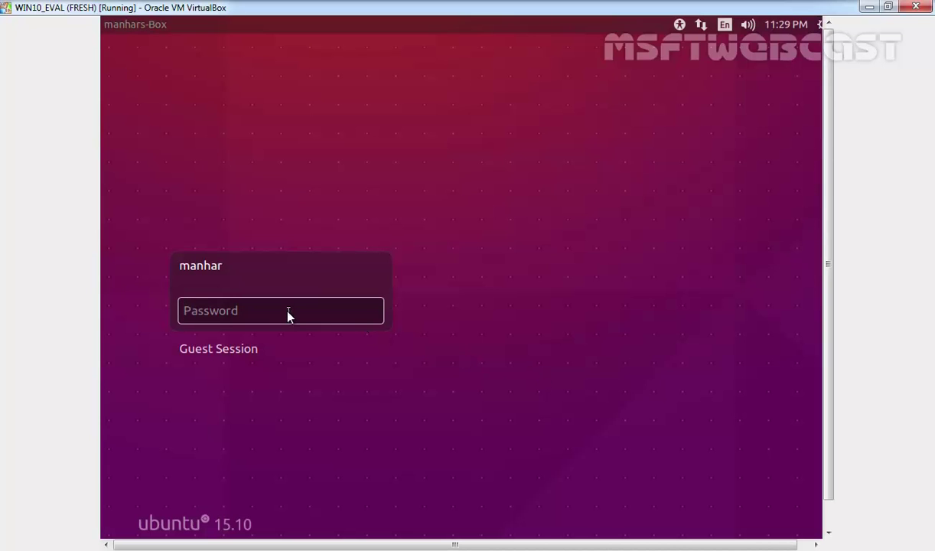
Log in to Ubuntu with the user's password and dismiss the shortcuts overview
text(*********)
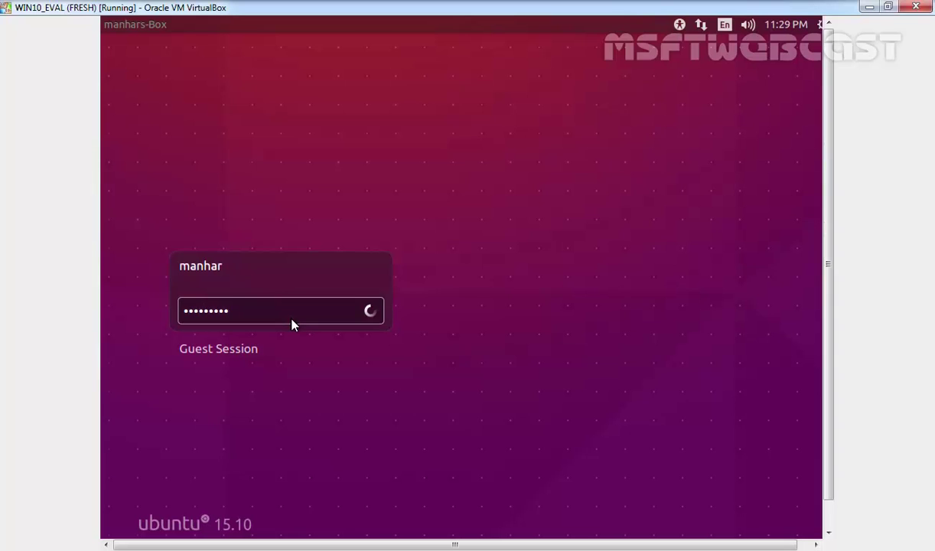
key(Return)
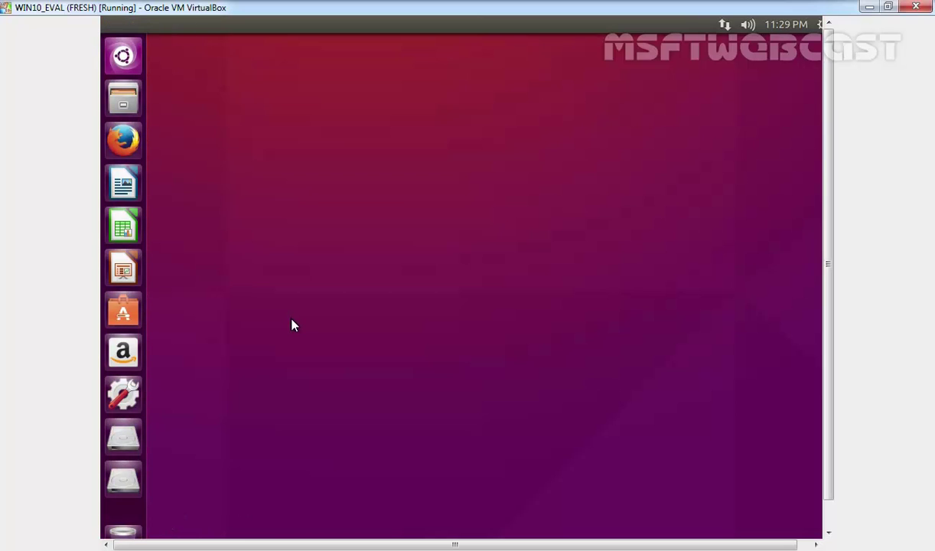
key(super)
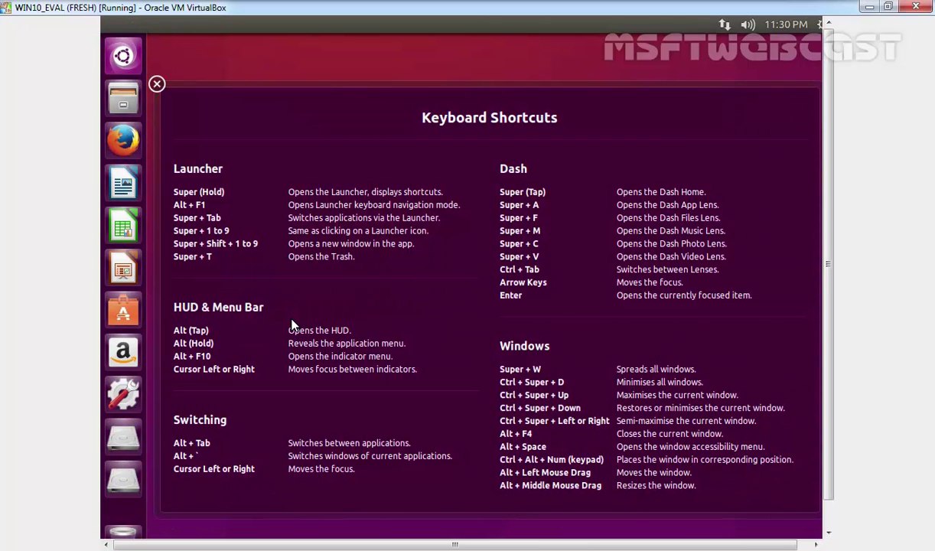
click(157, 83)
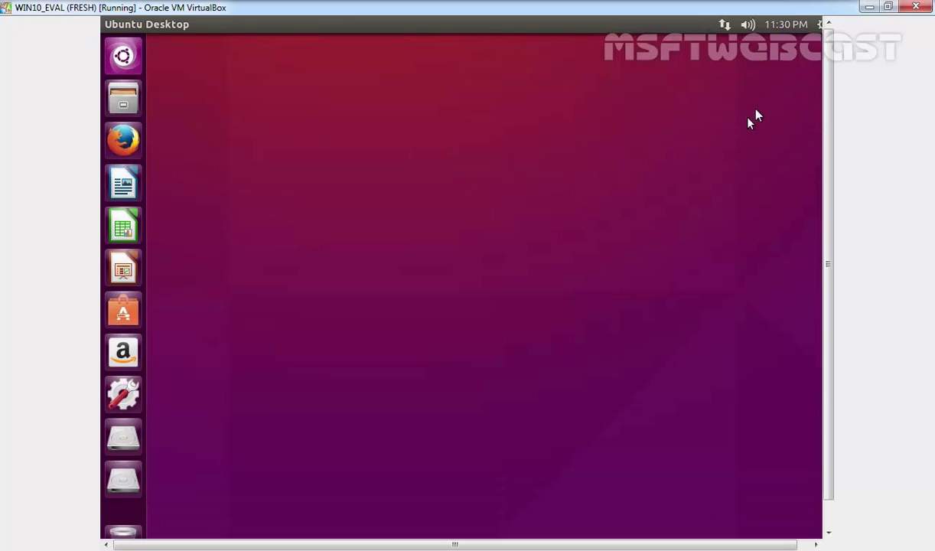
Restart Ubuntu through the system menu's Shut Down options
drag(502, 545, 599, 545)
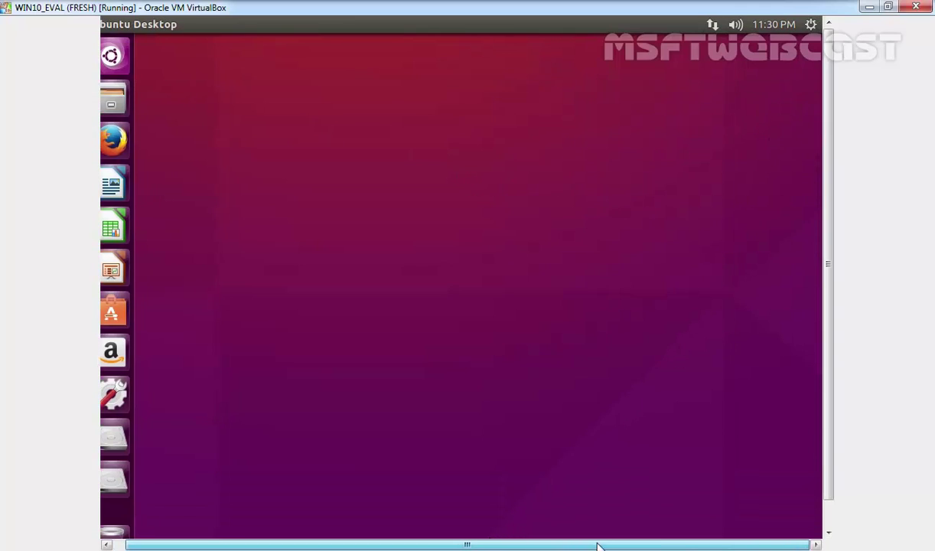
click(811, 25)
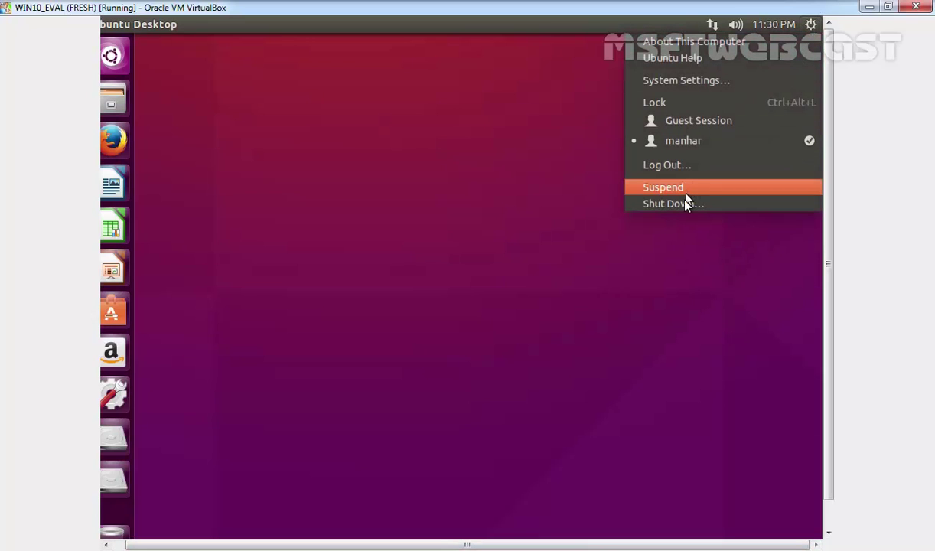
click(652, 204)
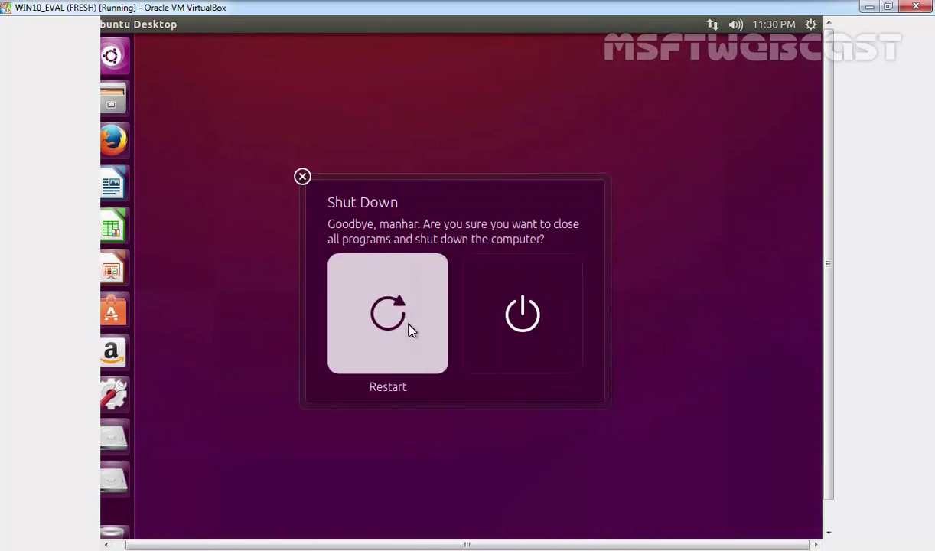
click(408, 329)
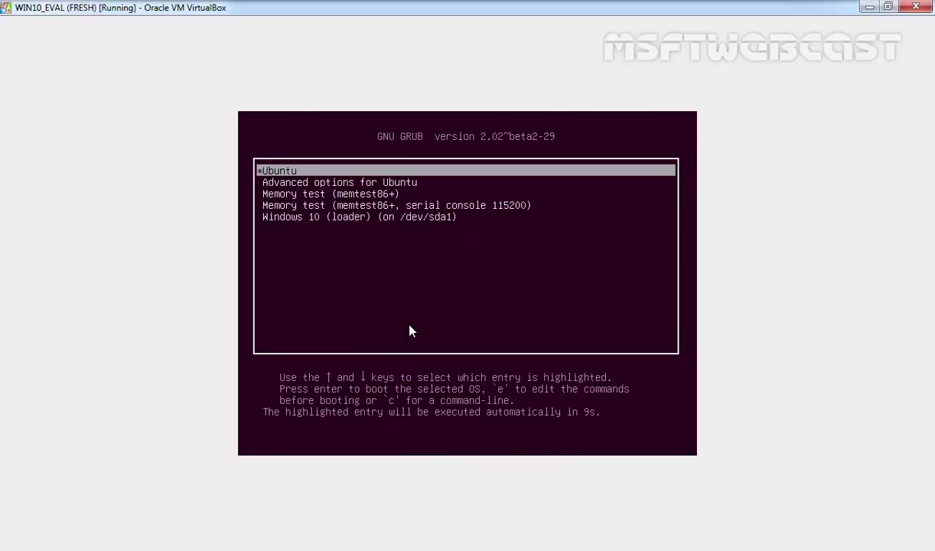
Boot 'Windows 10 (loader)' from GRUB and sign in with the account password
key(Down)
key(Down)
key(Down)
key(Down)
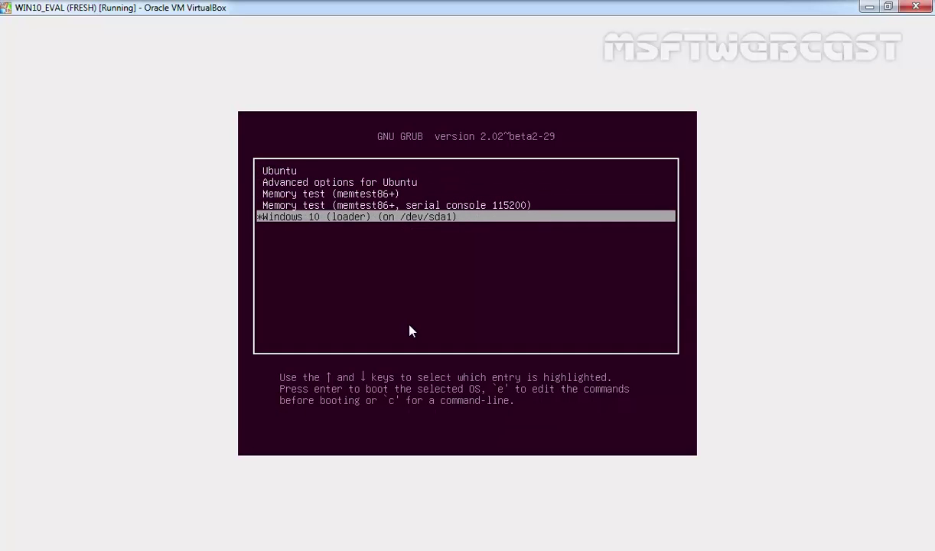
key(Return)
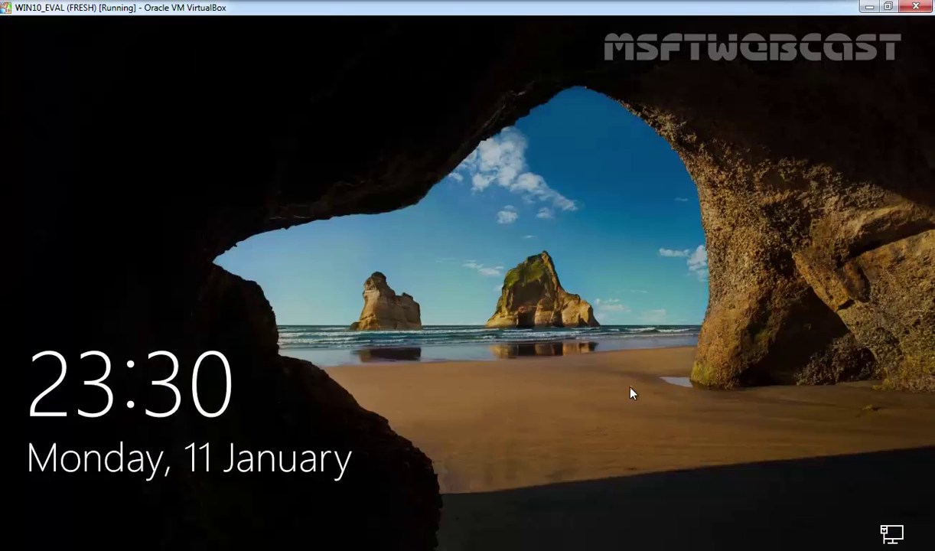
click(513, 375)
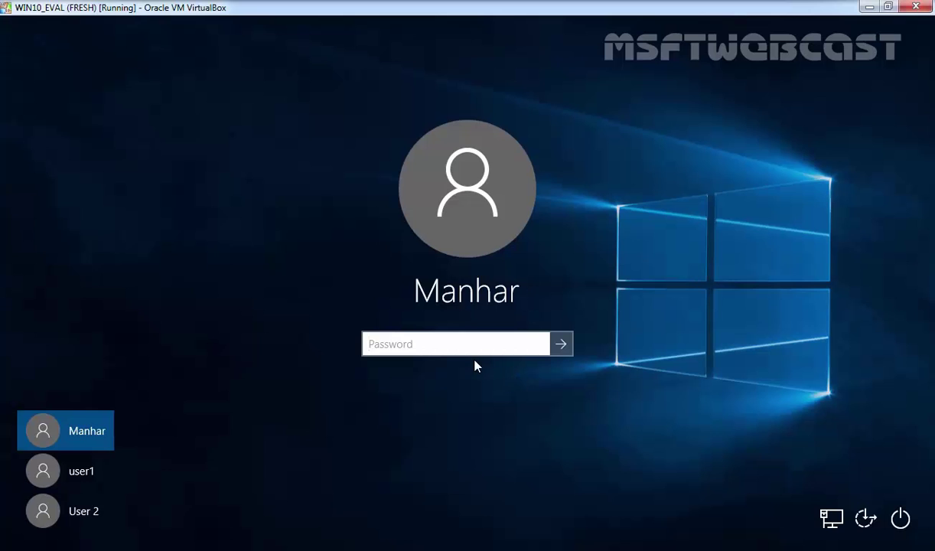
text(********)
key(Return)
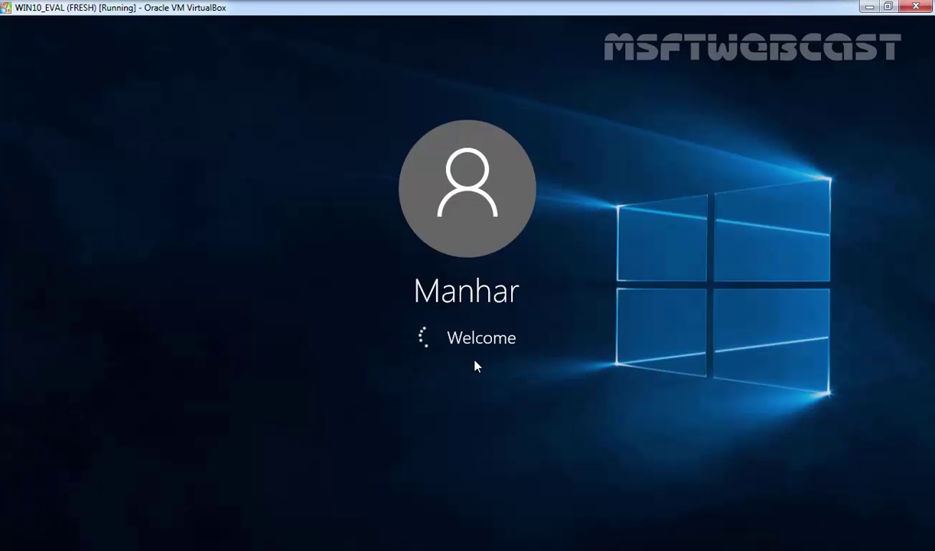